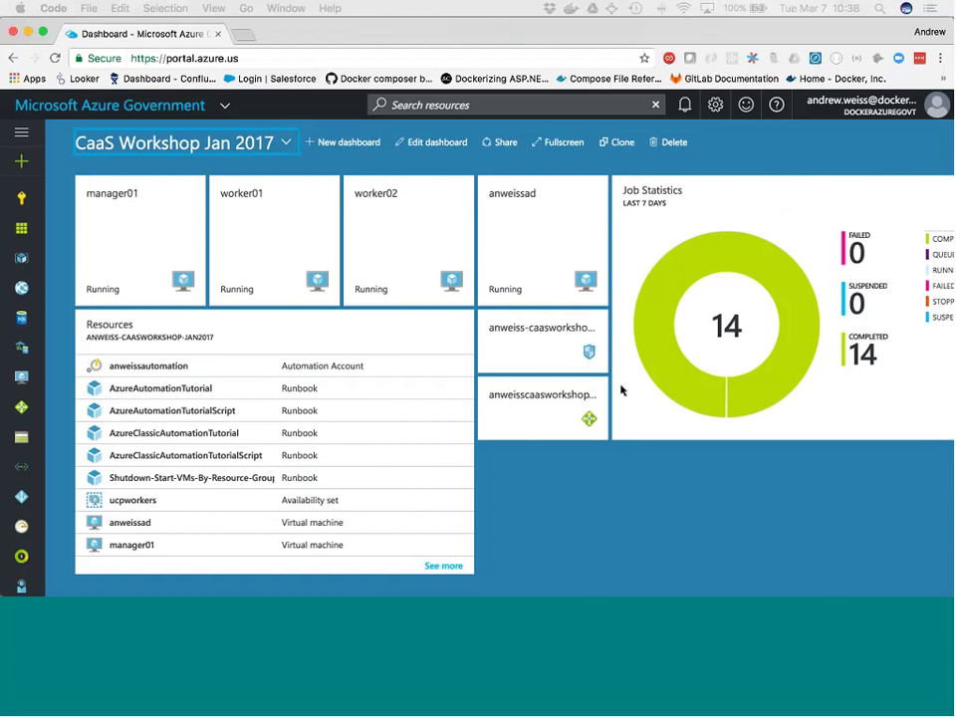
Switch to Docker Trusted Registry and open the image list of the federal/aspdotnetcoremvc repository
{"action": "key", "text": "super+Tab"}
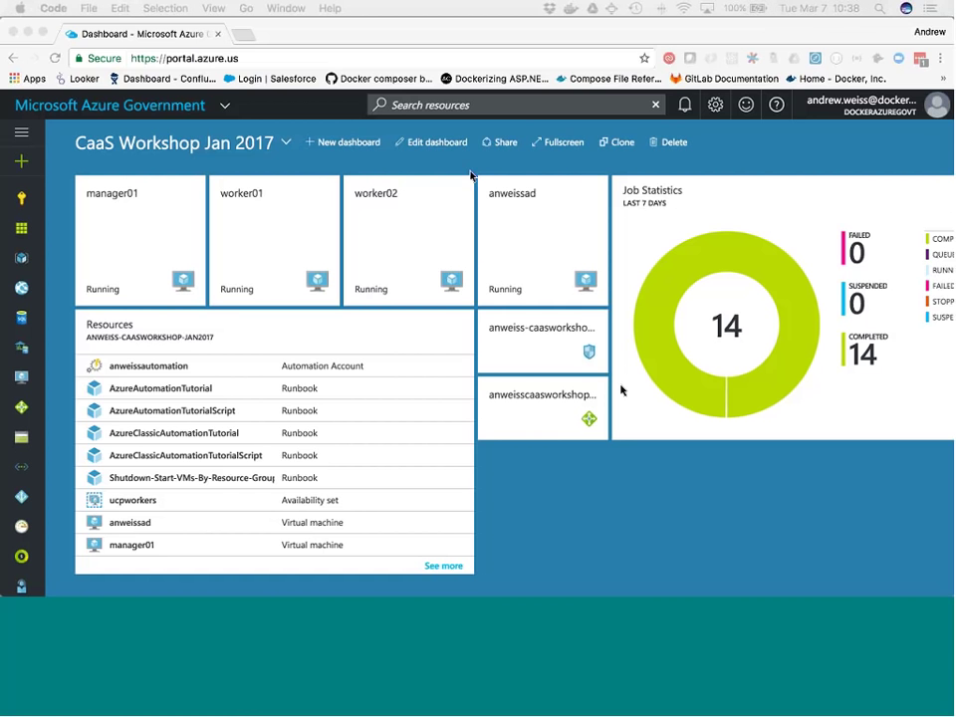
{"action": "key", "text": "ctrl+Up"}
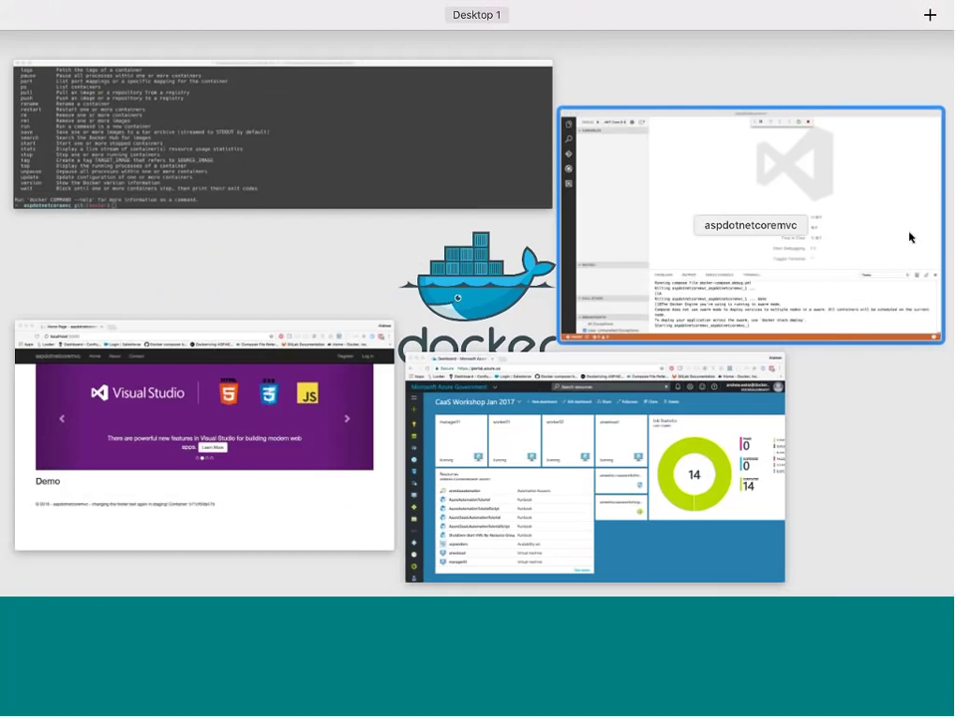
{"action": "left_click", "coordinate": [355, 406]}
{"action": "key", "text": "ctrl+alt+super+Left"}
{"action": "key", "text": "alt+super+f"}
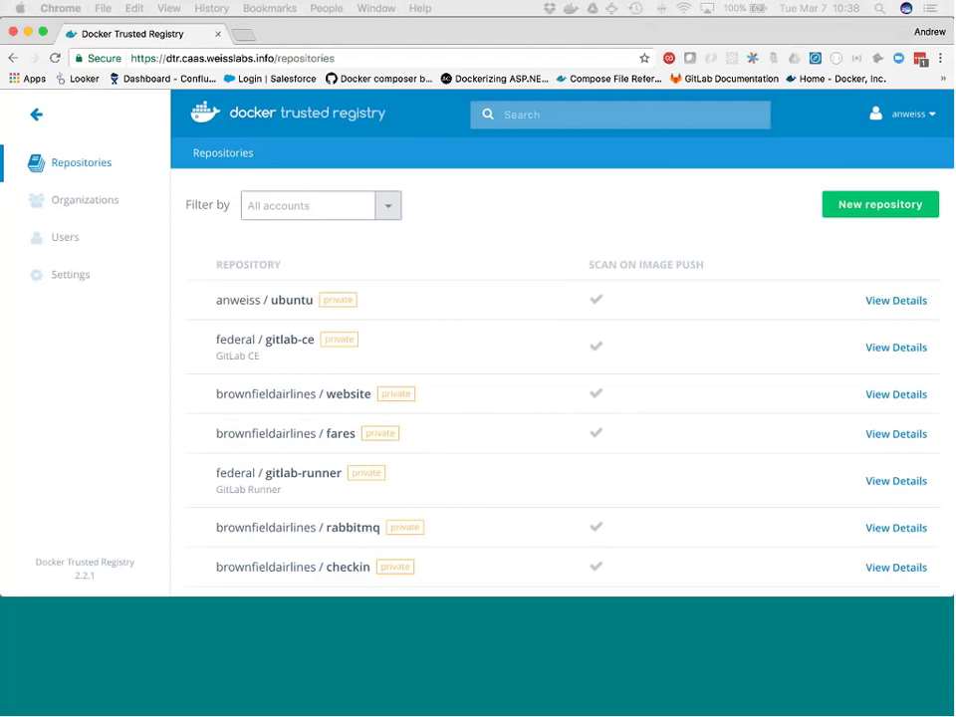
{"action": "scroll", "coordinate": [439, 367], "scroll_direction": "down", "scroll_amount": 4}
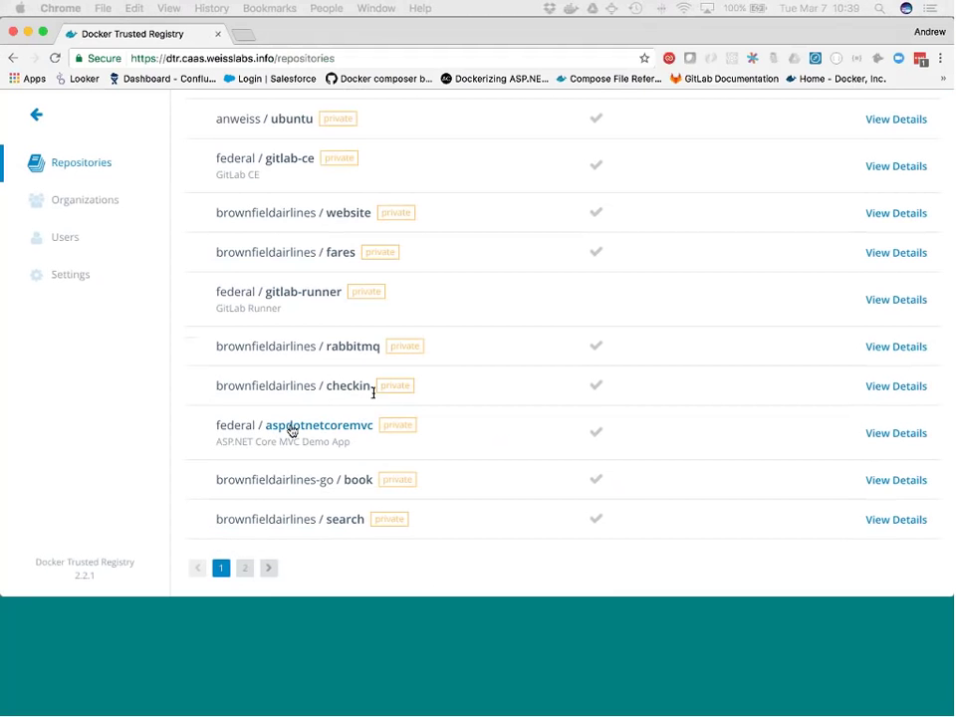
{"action": "left_click", "coordinate": [292, 430]}
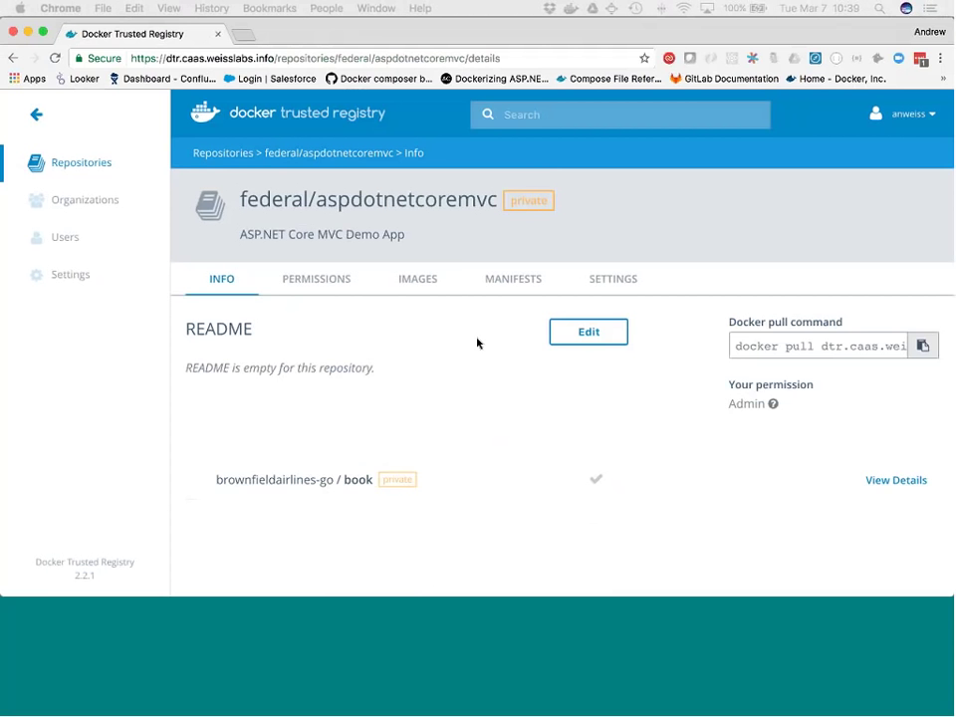
{"action": "left_click", "coordinate": [418, 278]}
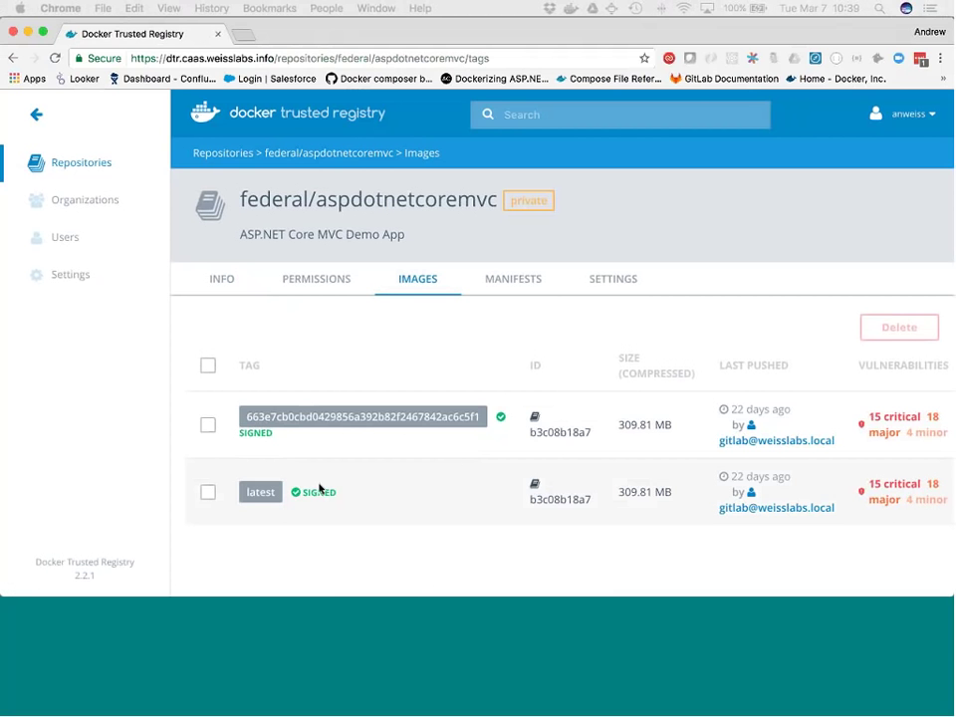
Open the scan details of the image tagged 663e7cb0cbd0429856a392b82f2467842ac6c5f1
{"action": "double_click", "coordinate": [260, 492]}
{"action": "left_click", "coordinate": [302, 416]}
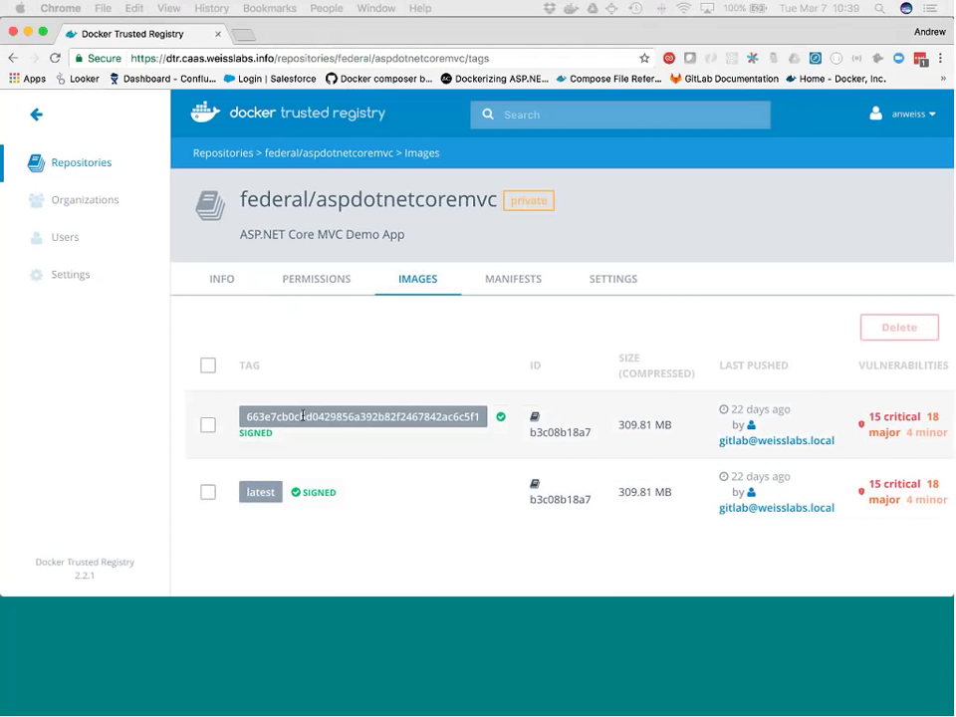
{"action": "double_click", "coordinate": [302, 416]}
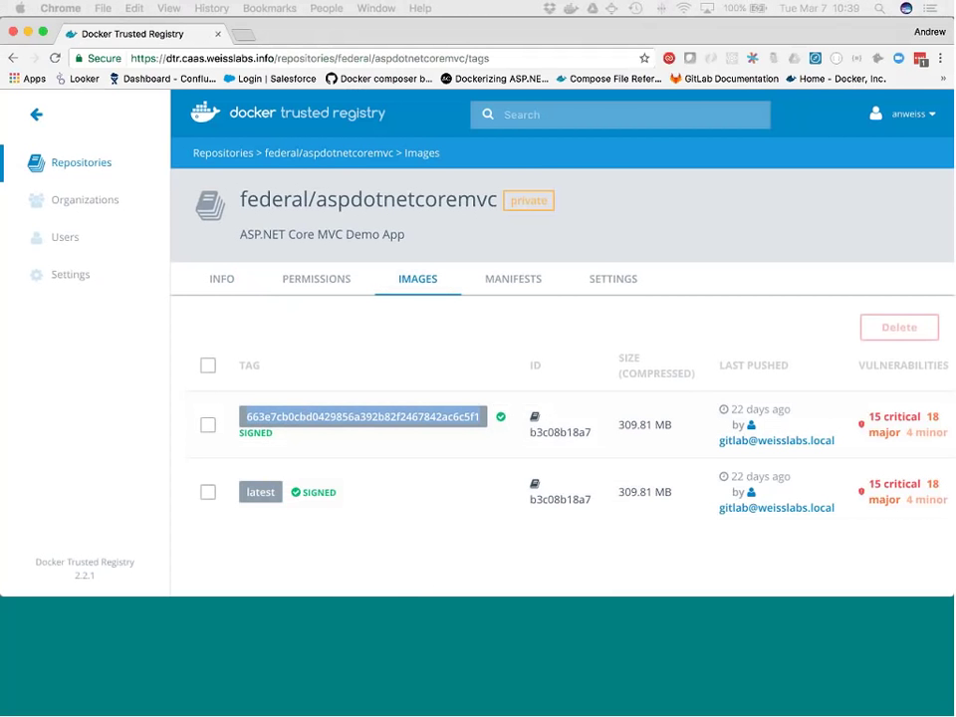
{"action": "scroll", "coordinate": [887, 429], "scroll_direction": "right", "scroll_amount": 3}
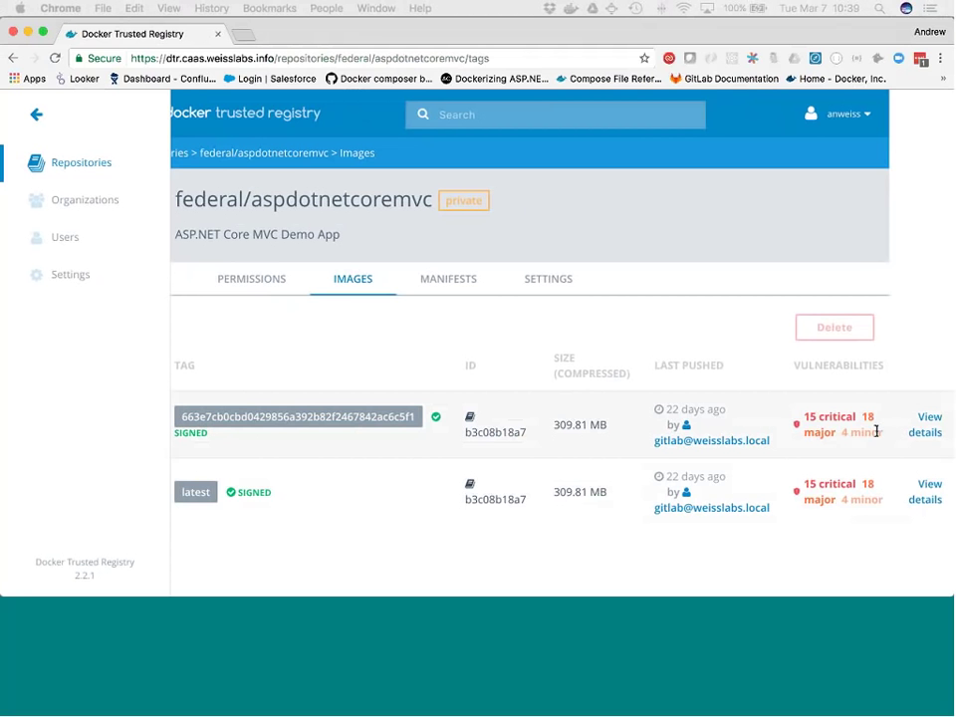
{"action": "left_click", "coordinate": [925, 426]}
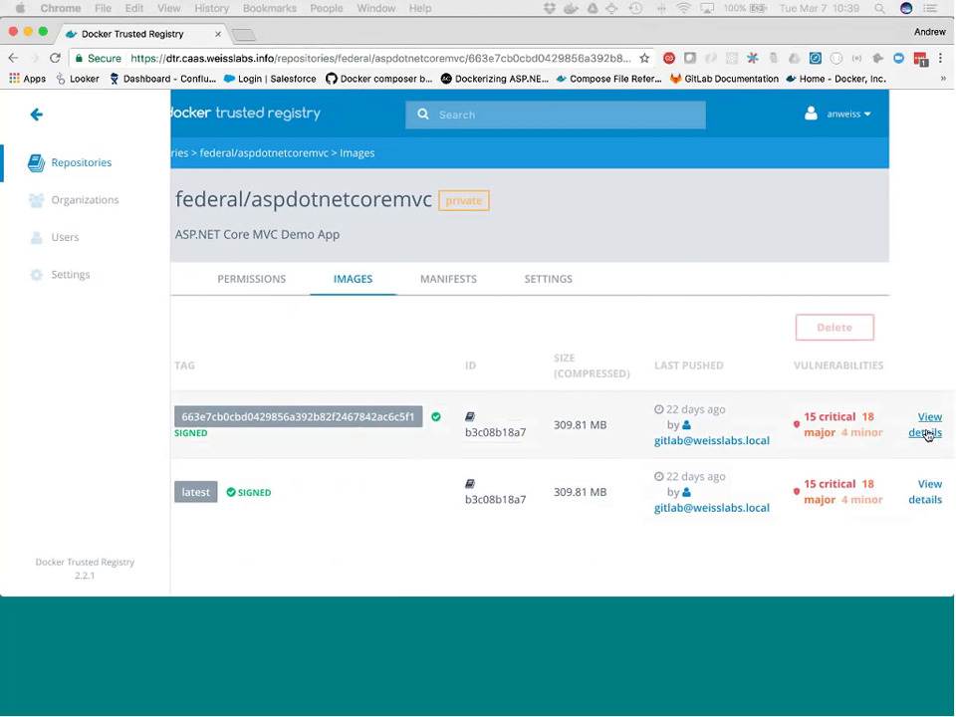
{"action": "scroll", "coordinate": [538, 410], "scroll_direction": "left", "scroll_amount": 2}
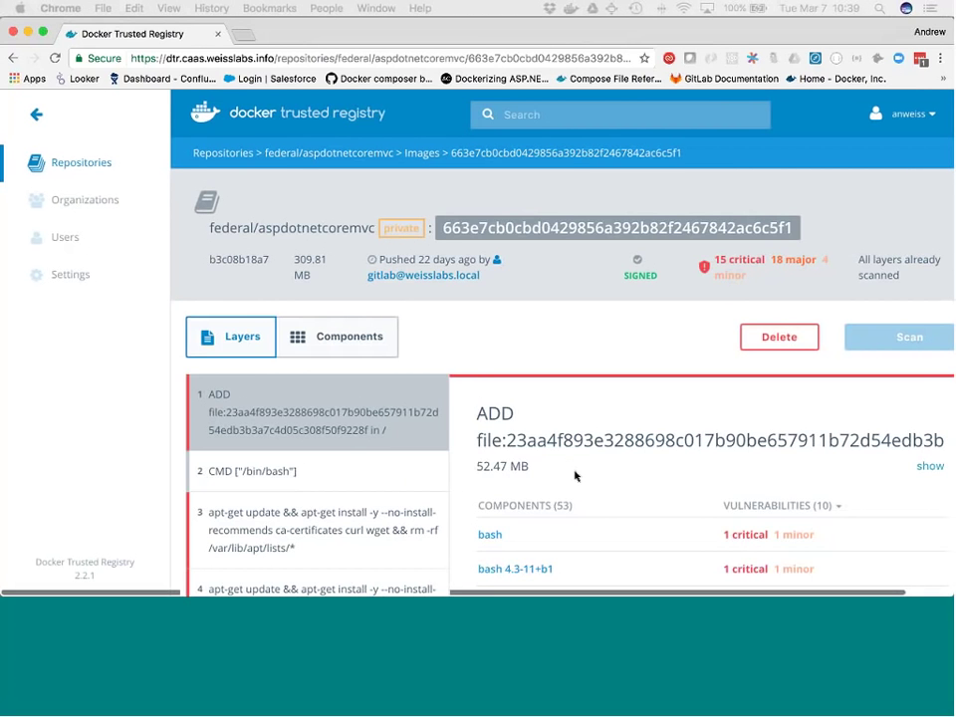
Examine the components and vulnerabilities of the image's first layer
{"action": "scroll", "coordinate": [574, 476], "scroll_direction": "down", "scroll_amount": 1}
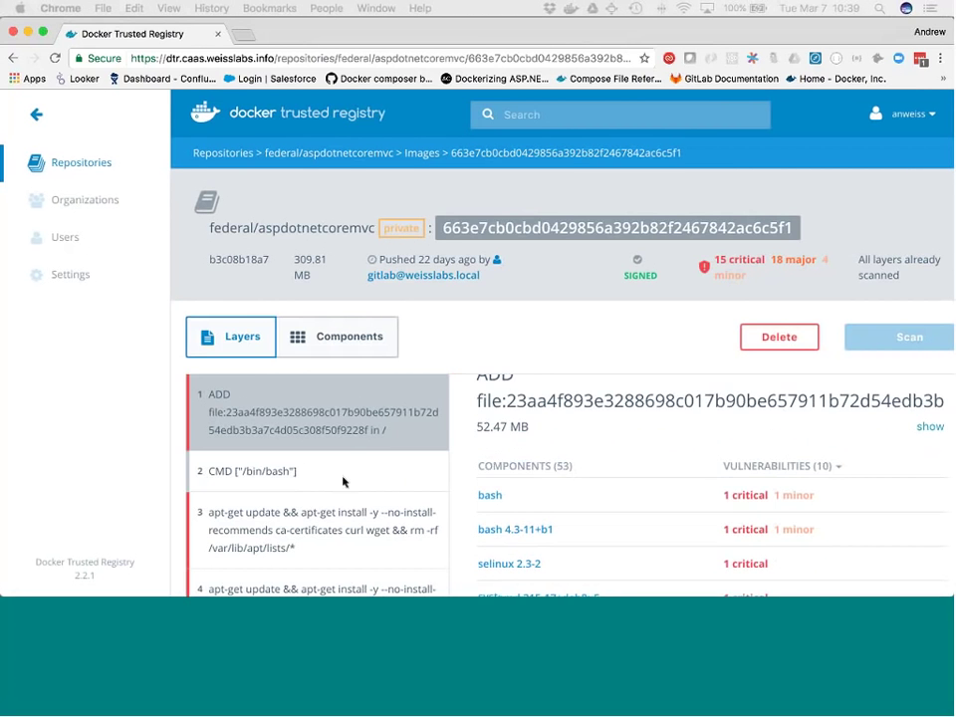
{"action": "scroll", "coordinate": [552, 489], "scroll_direction": "down", "scroll_amount": 2}
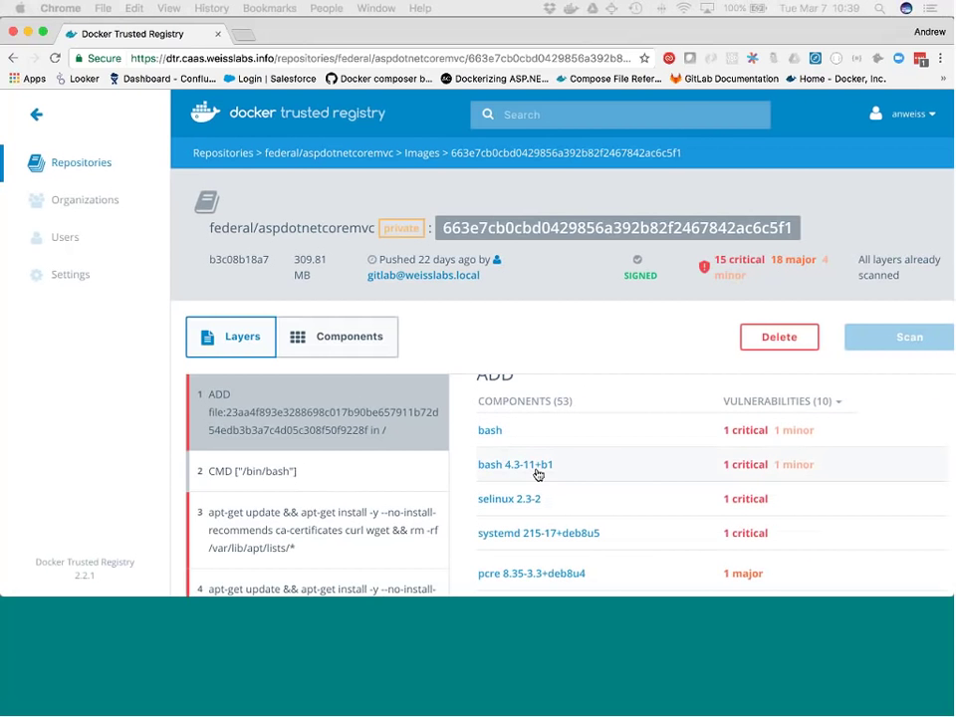
{"action": "scroll", "coordinate": [515, 480], "scroll_direction": "down", "scroll_amount": 3}
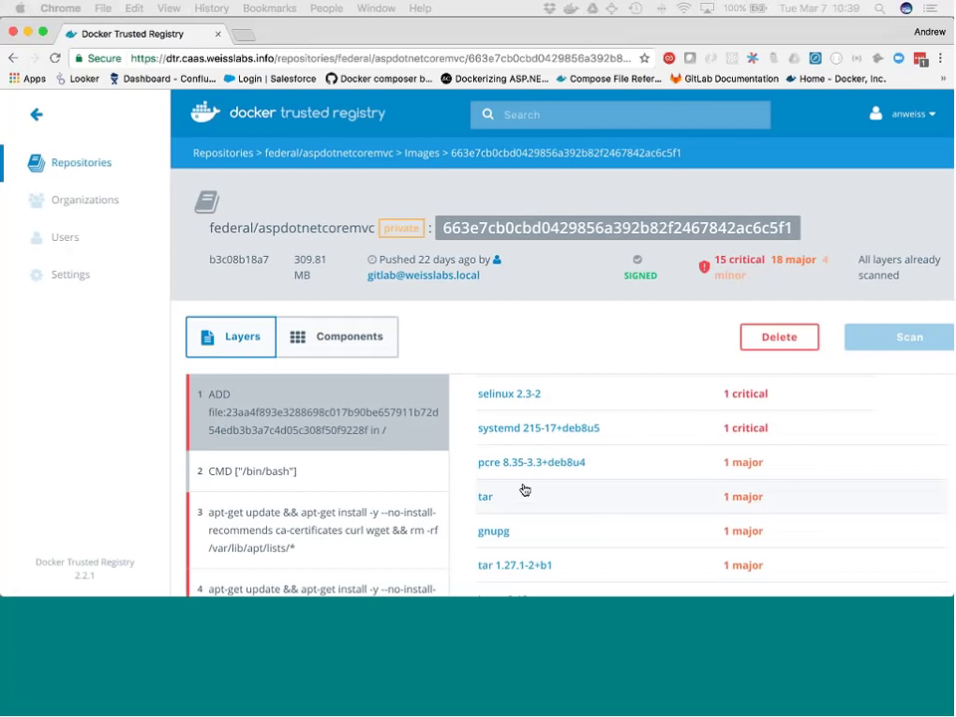
{"action": "scroll", "coordinate": [525, 490], "scroll_direction": "down", "scroll_amount": 2}
{"action": "scroll", "coordinate": [375, 540], "scroll_direction": "down", "scroll_amount": 1}
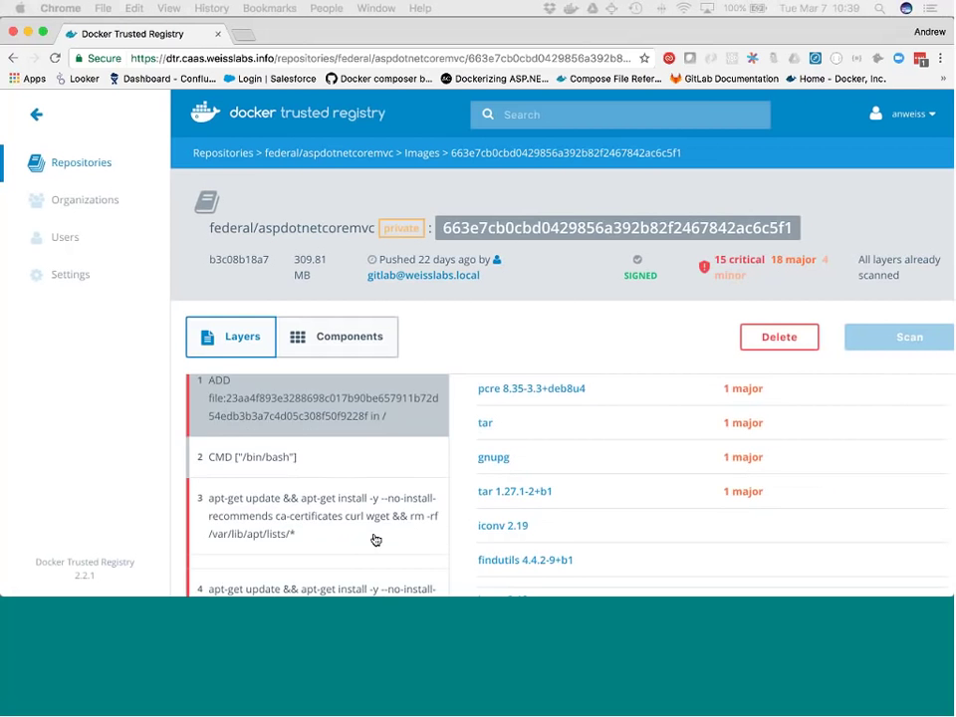
{"action": "scroll", "coordinate": [375, 540], "scroll_direction": "down", "scroll_amount": 5}
Inspect layer 6 and the remaining layers of the image, and switch to the scan's component view
{"action": "left_click", "coordinate": [278, 484]}
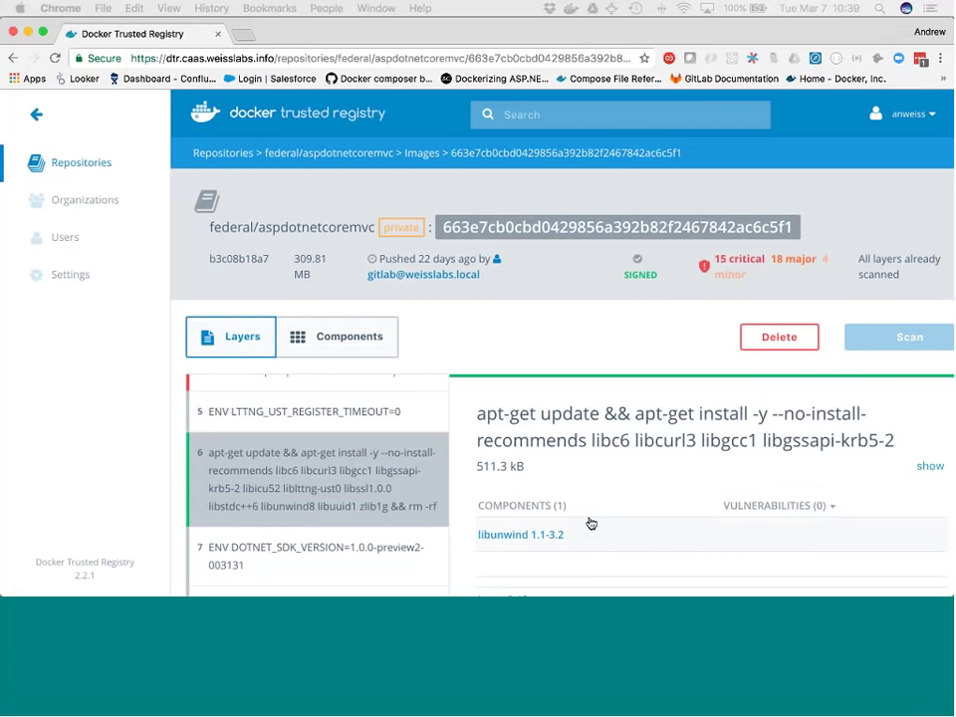
{"action": "scroll", "coordinate": [591, 524], "scroll_direction": "down", "scroll_amount": 1}
{"action": "scroll", "coordinate": [321, 518], "scroll_direction": "down", "scroll_amount": 5}
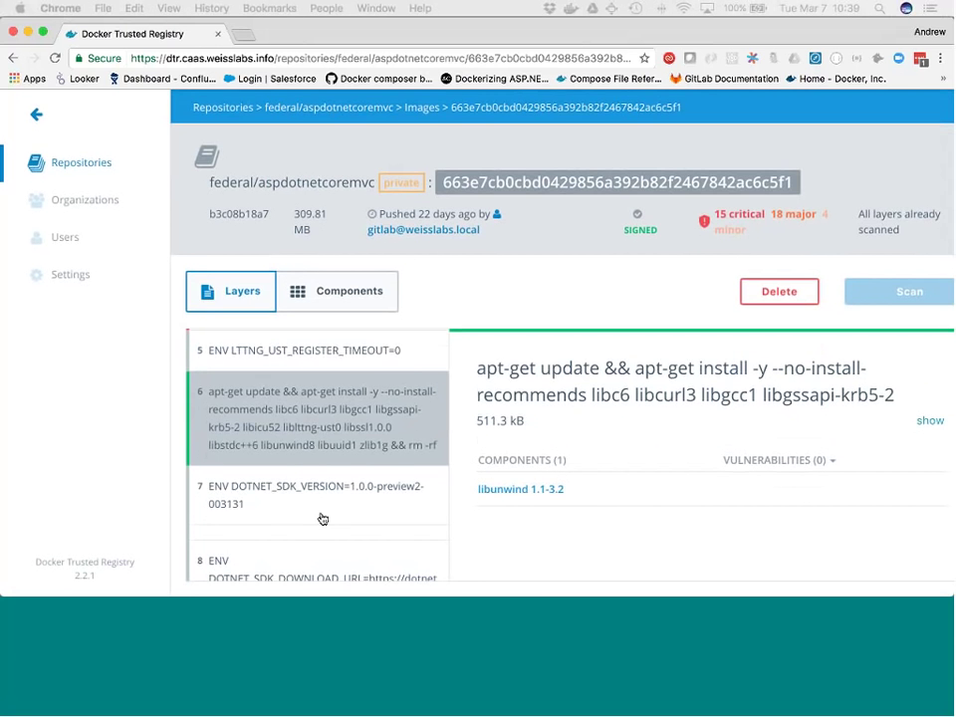
{"action": "scroll", "coordinate": [322, 519], "scroll_direction": "down", "scroll_amount": 6}
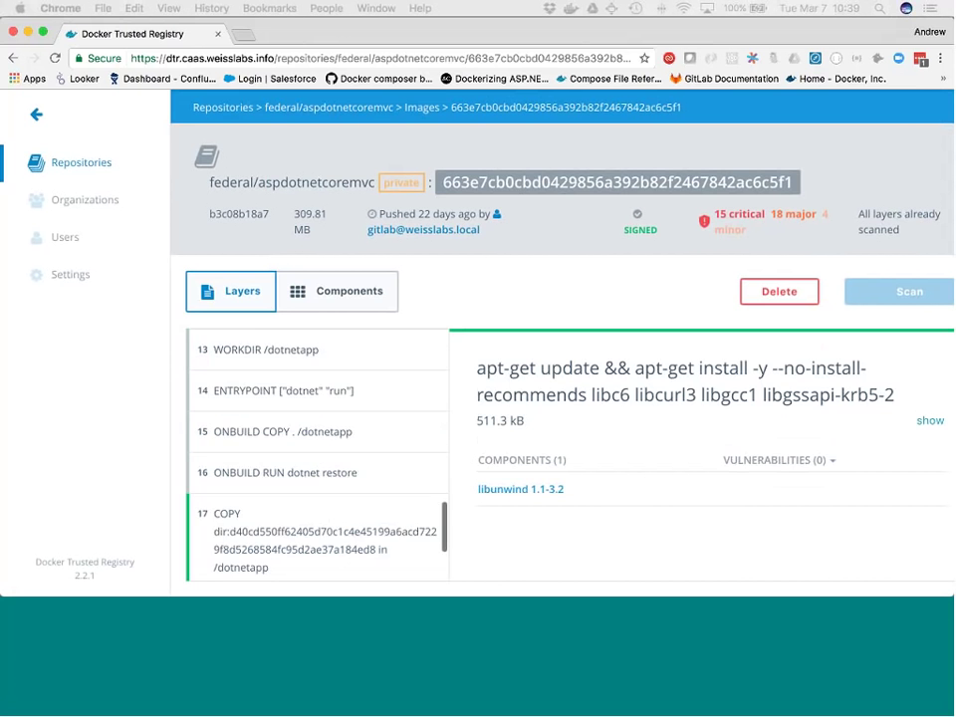
{"action": "left_click", "coordinate": [314, 291]}
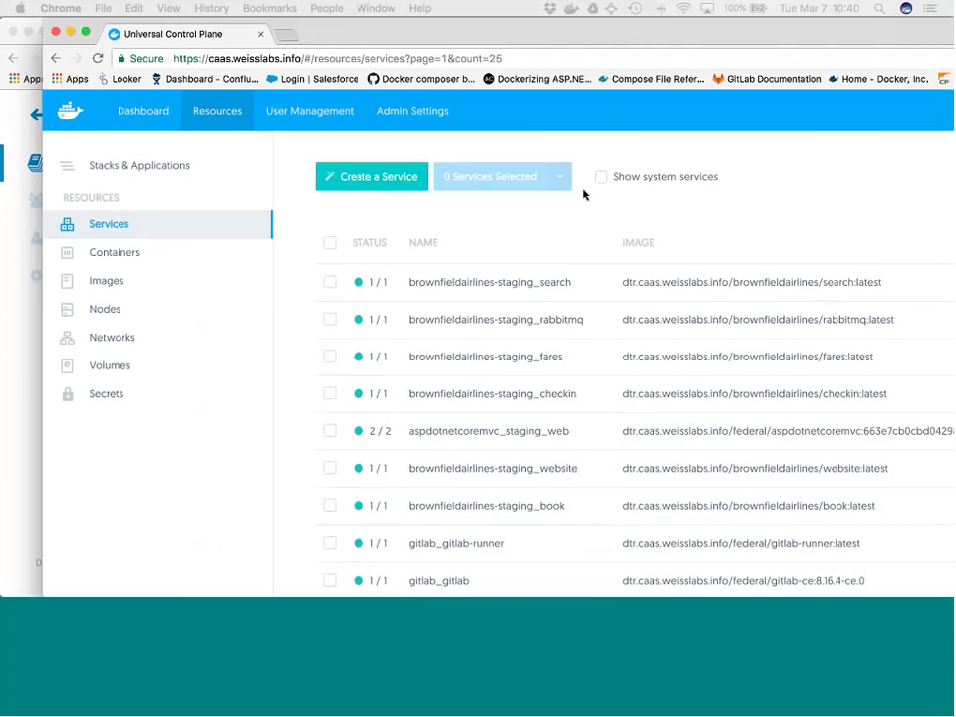
In Universal Control Plane, review the cluster nodes and the list of deployed services
{"action": "key", "text": "alt+super+f"}
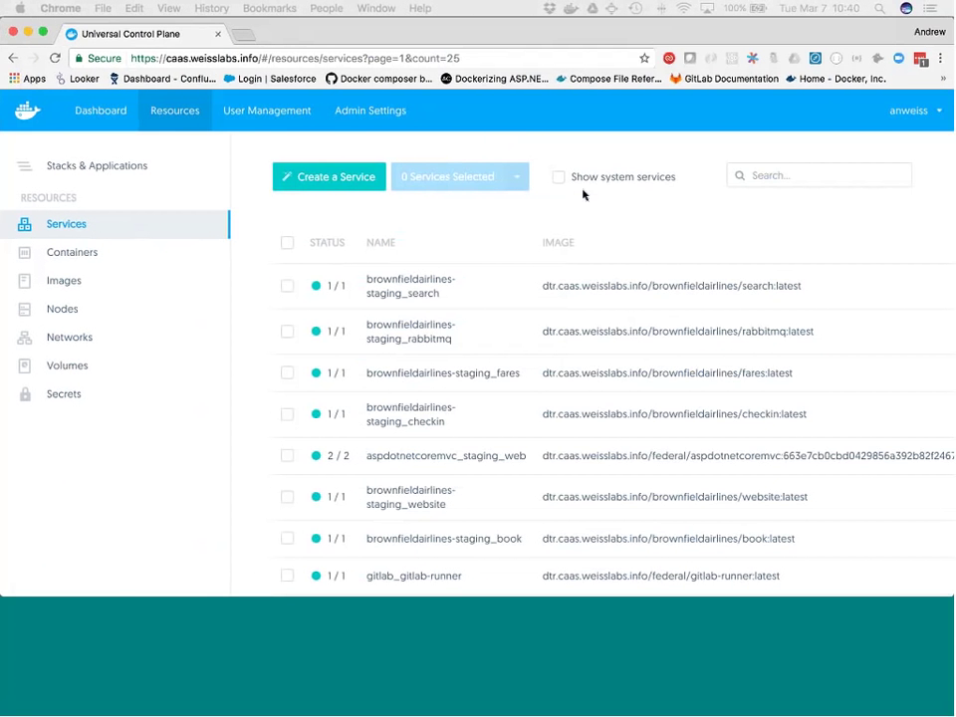
{"action": "left_click", "coordinate": [70, 309]}
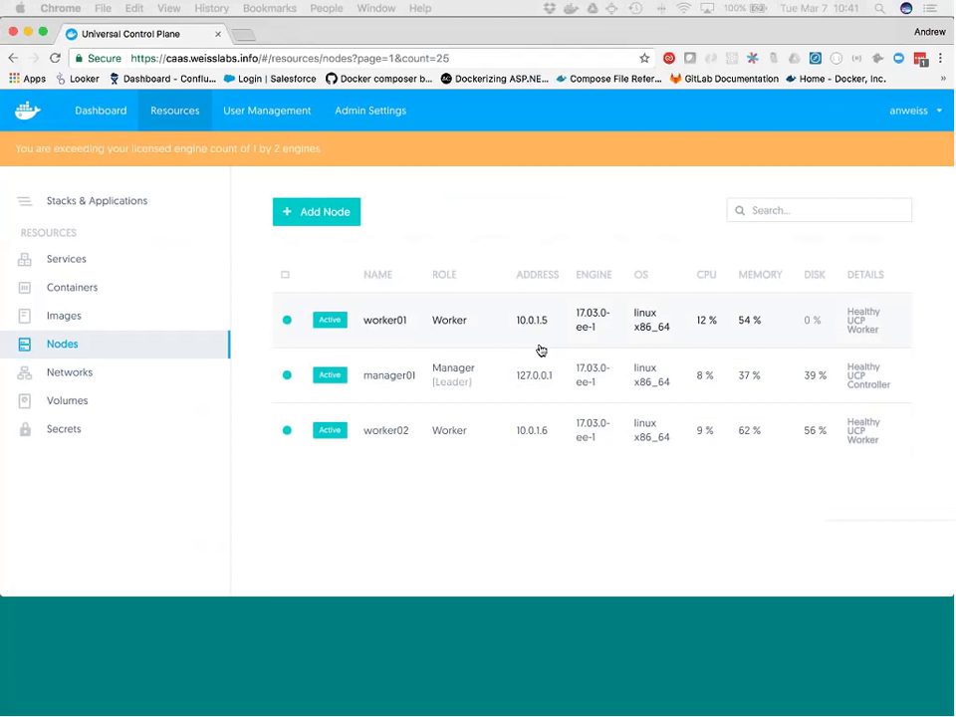
{"action": "left_click", "coordinate": [103, 267]}
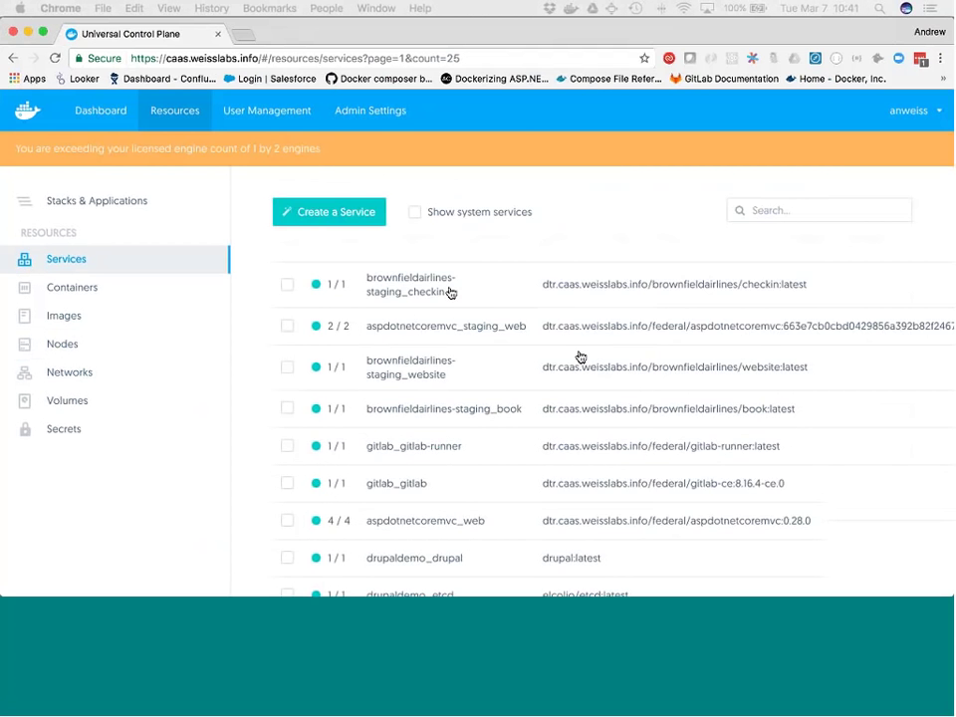
{"action": "scroll", "coordinate": [450, 291], "scroll_direction": "down", "scroll_amount": 5}
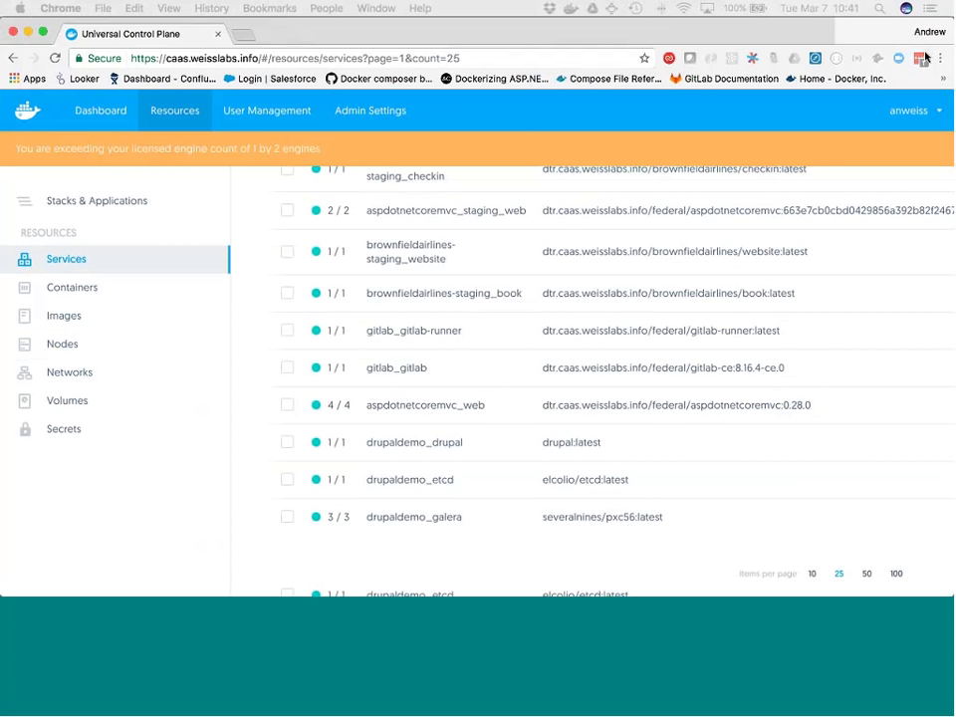
Switch to aspdotnetcoremvc.staging.caas.weisslabs.info and reload the page repeatedly to compare the container ID in the footer
{"action": "key", "text": "ctrl+alt+super+Left"}
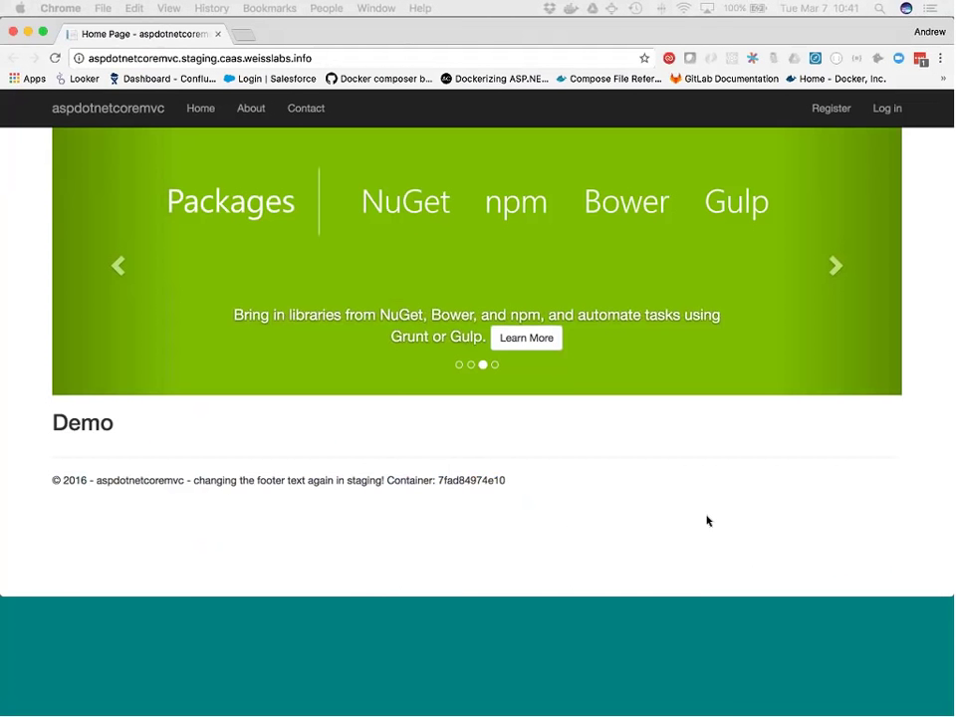
{"action": "left_click", "coordinate": [329, 61]}
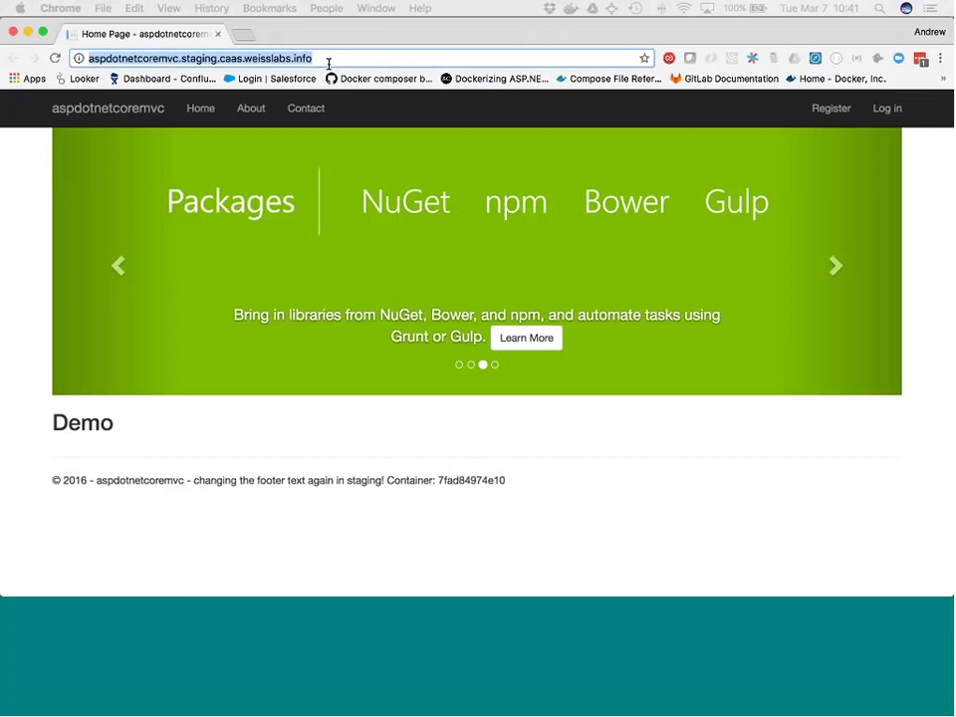
{"action": "key", "text": "Return"}
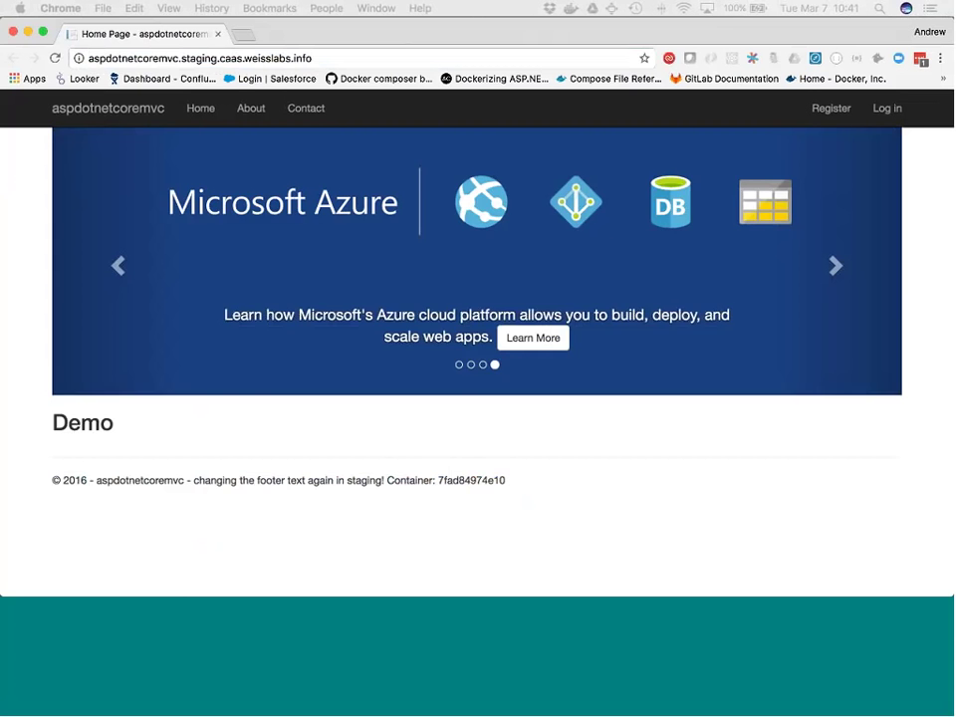
{"action": "key", "text": "super+r"}
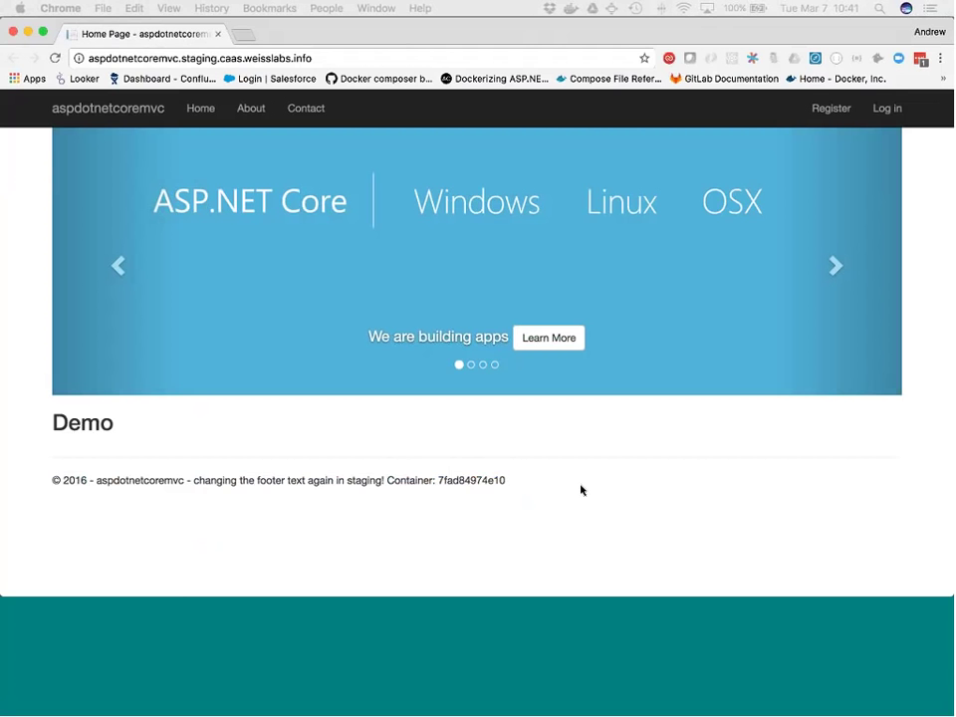
{"action": "key", "text": "super+r"}
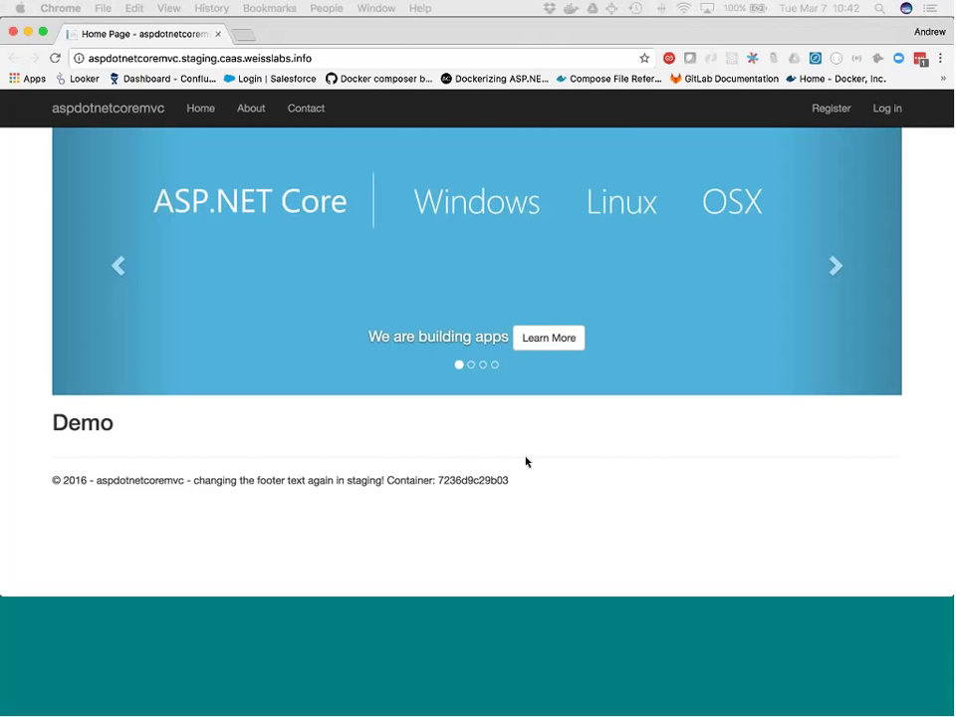
Switch to the aspdotnetcoremvc project in Visual Studio Code and open the Dockerfile under src/aspdotnetcoremvc
{"action": "key", "text": "ctrl+Up"}
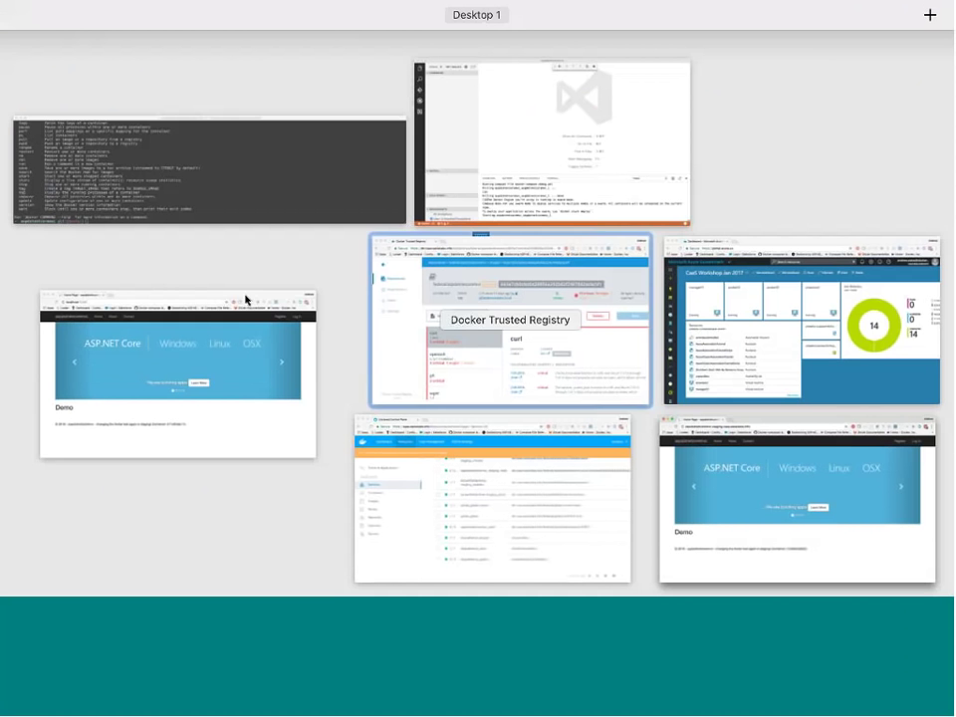
{"action": "left_click", "coordinate": [462, 182]}
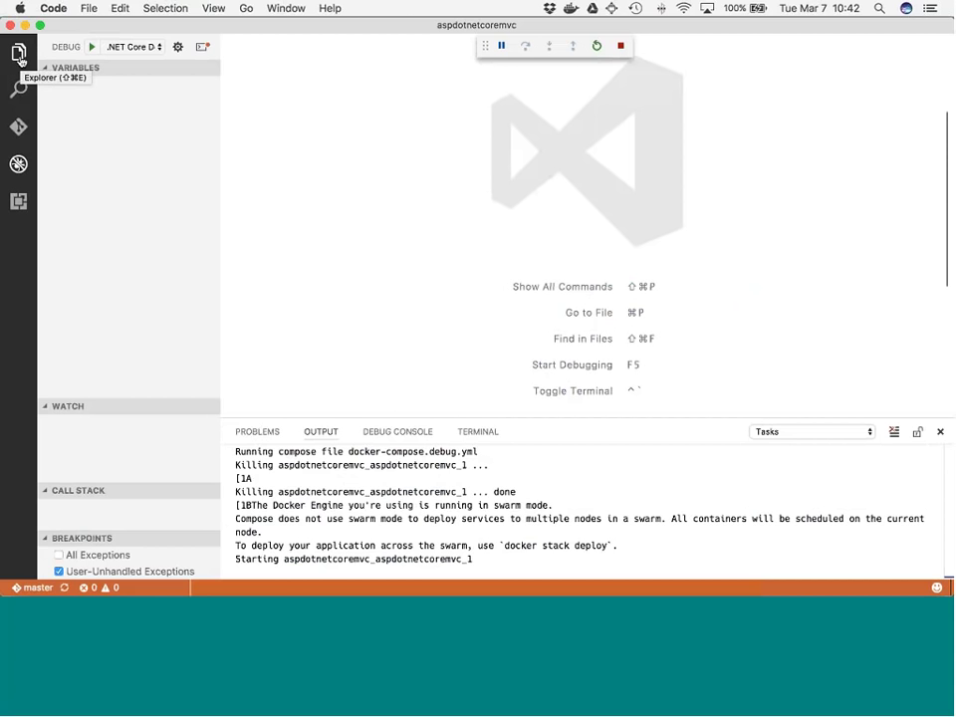
{"action": "left_click", "coordinate": [19, 55]}
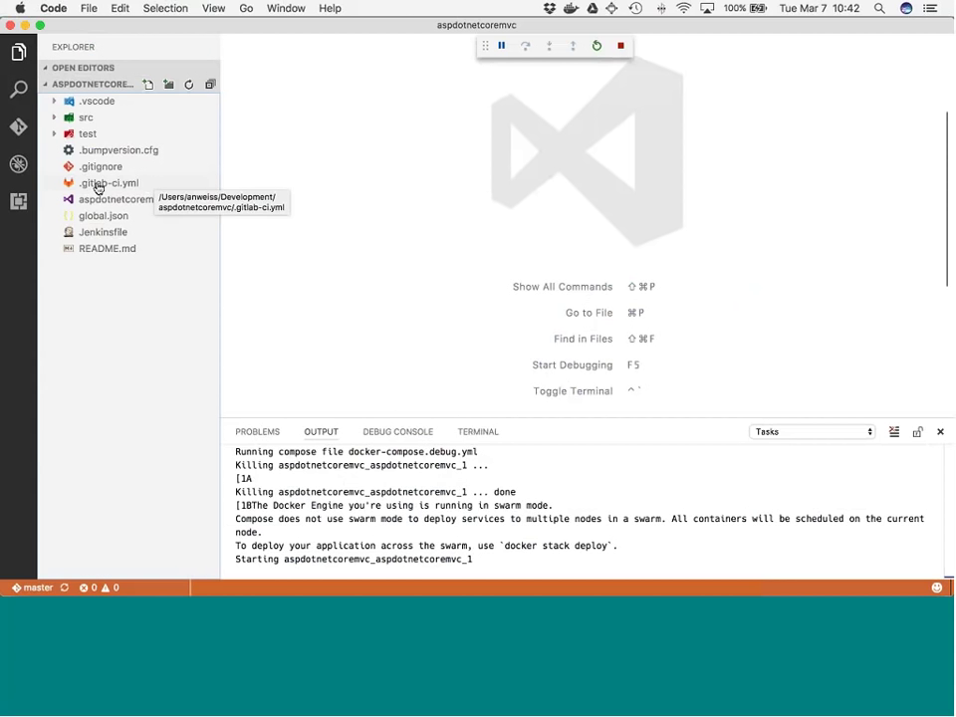
{"action": "left_click", "coordinate": [117, 119]}
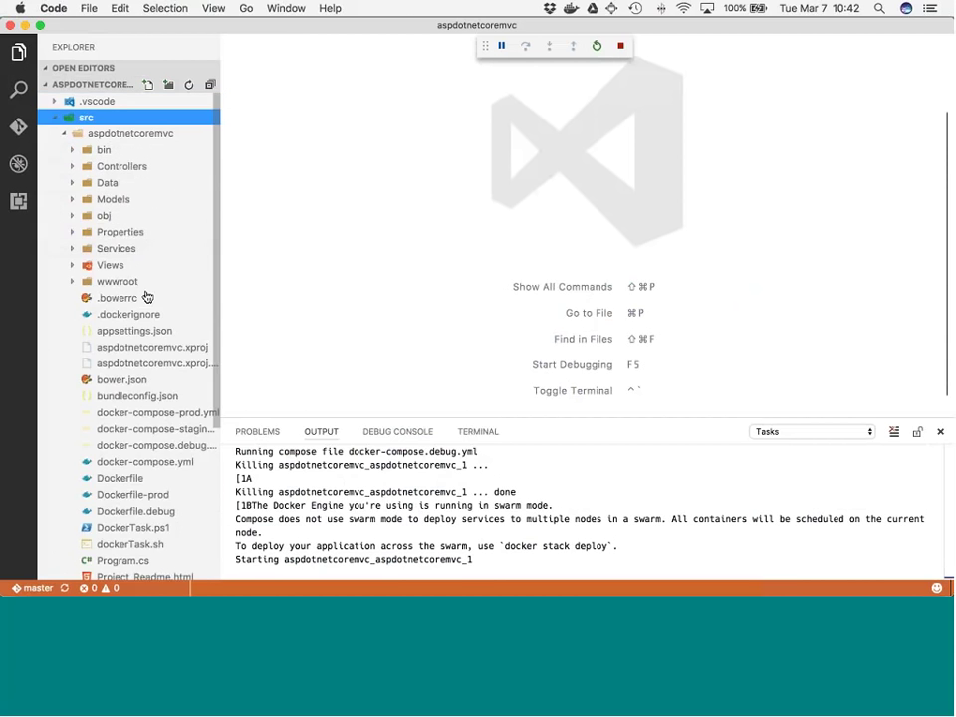
{"action": "scroll", "coordinate": [147, 296], "scroll_direction": "down", "scroll_amount": 4}
{"action": "left_click", "coordinate": [133, 360]}
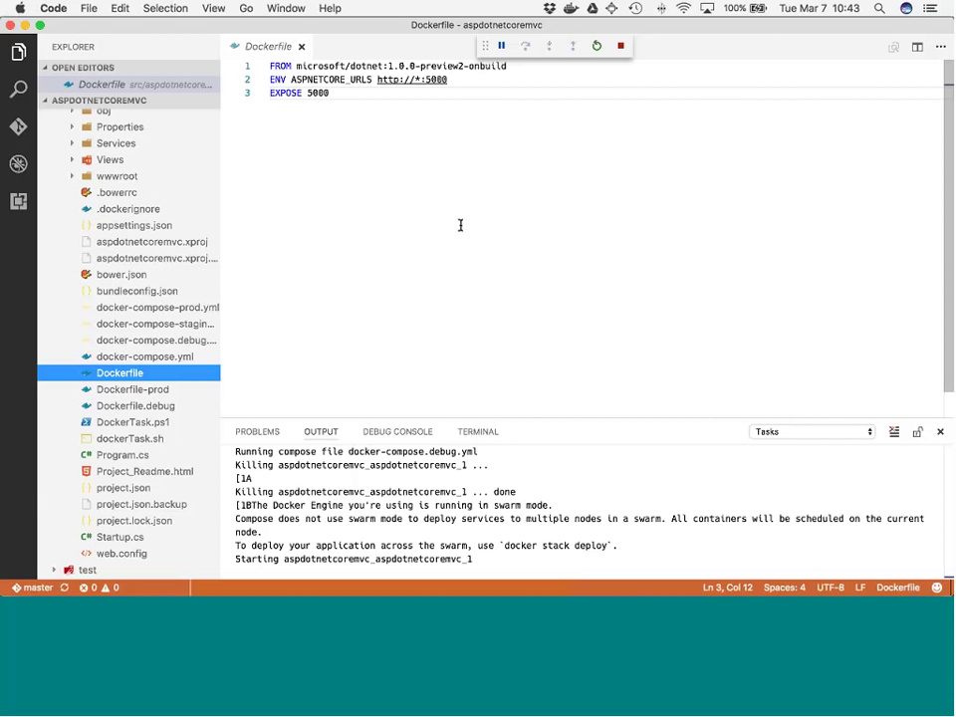
Stop the debugging session and select the entire contents of the Dockerfile
{"action": "left_click", "coordinate": [621, 47]}
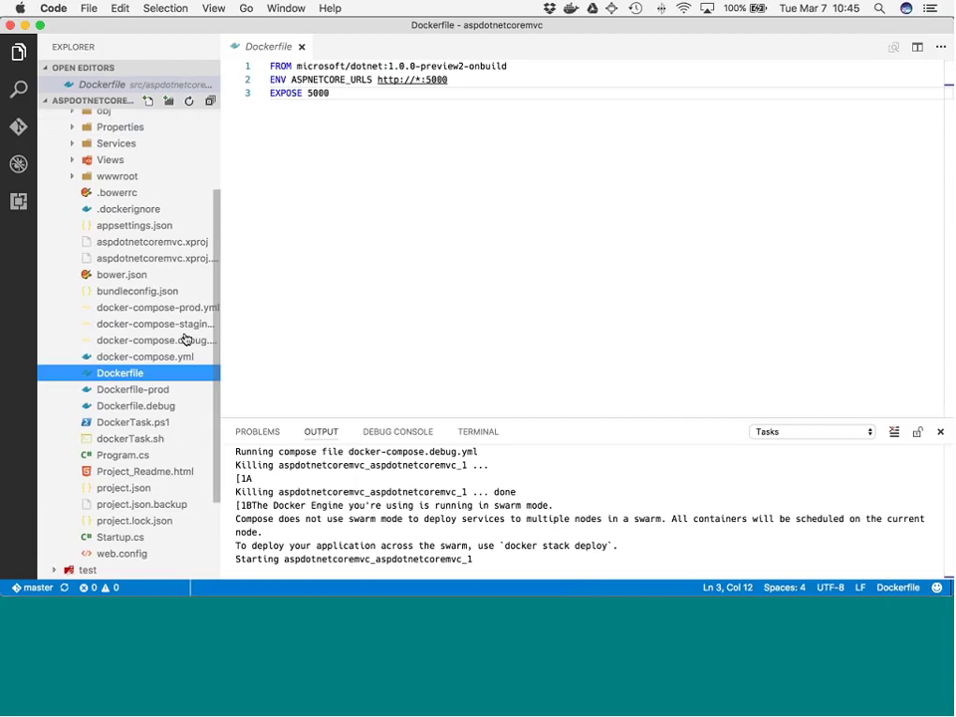
{"action": "left_click", "coordinate": [427, 192]}
{"action": "key", "text": "super+a"}
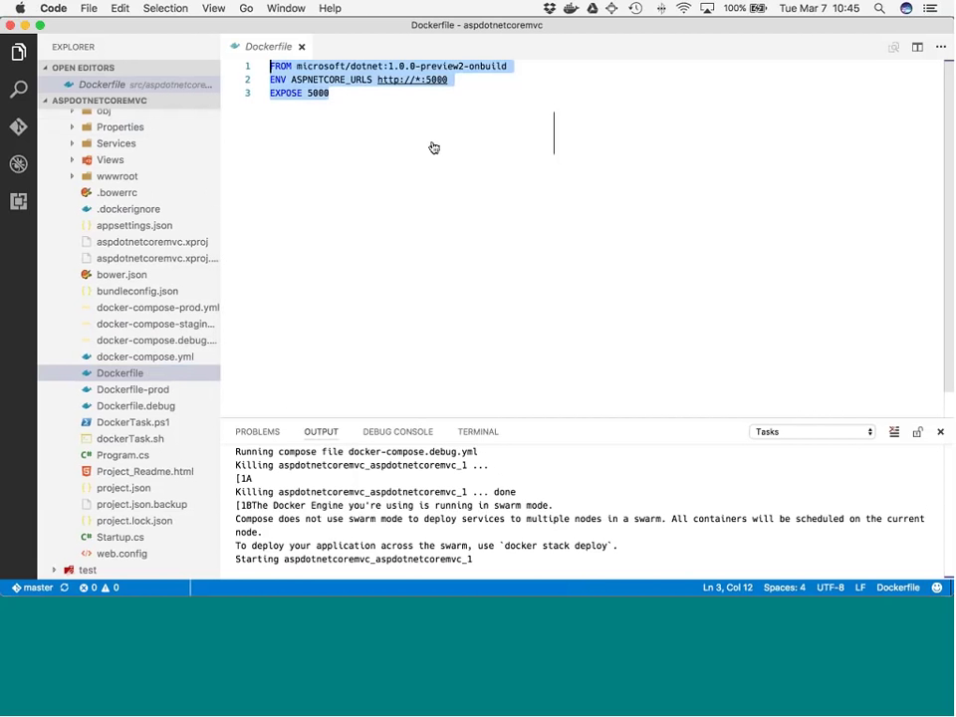
Switch to Docker Trusted Registry, list the images of the federal/aspdotnetcoremvc repository, and examine the tag that holds the commit hash
{"action": "left_click", "coordinate": [432, 141]}
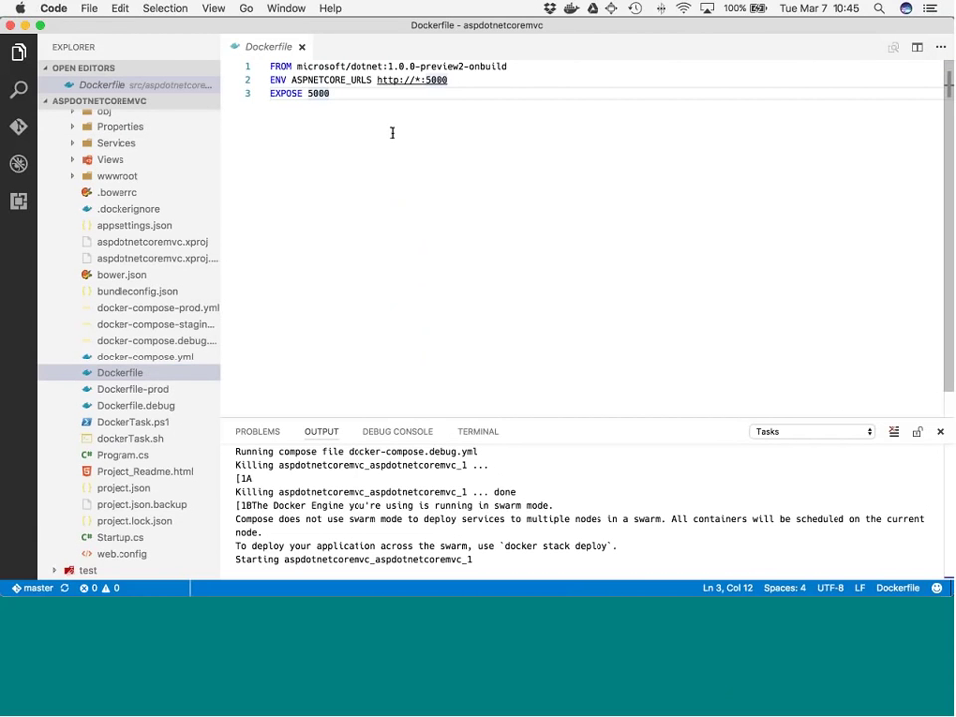
{"action": "key", "text": "ctrl+Up"}
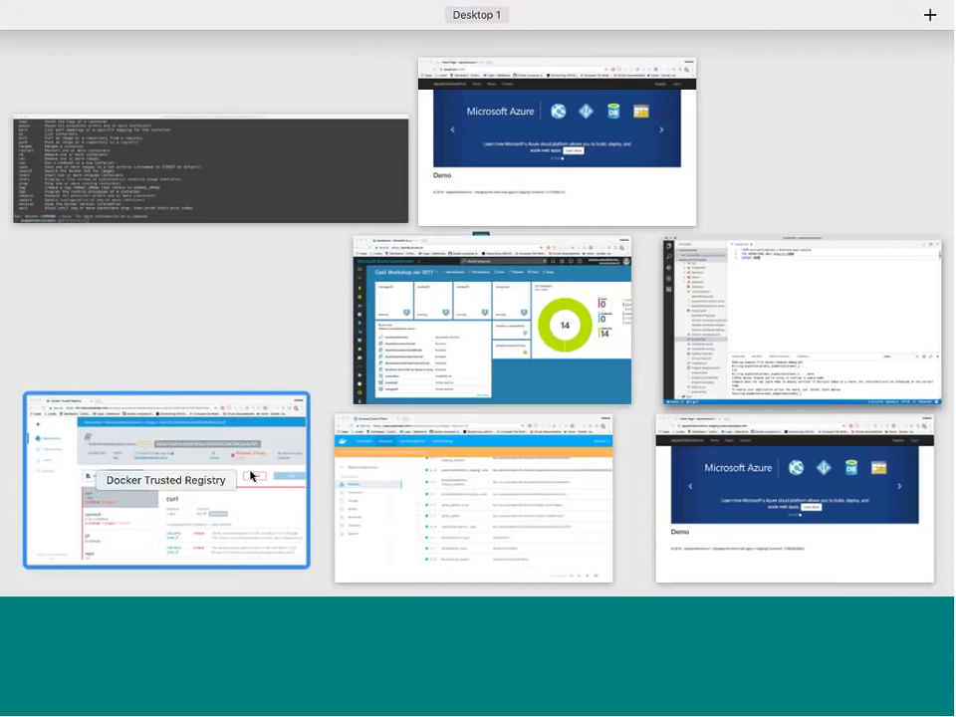
{"action": "left_click", "coordinate": [251, 476]}
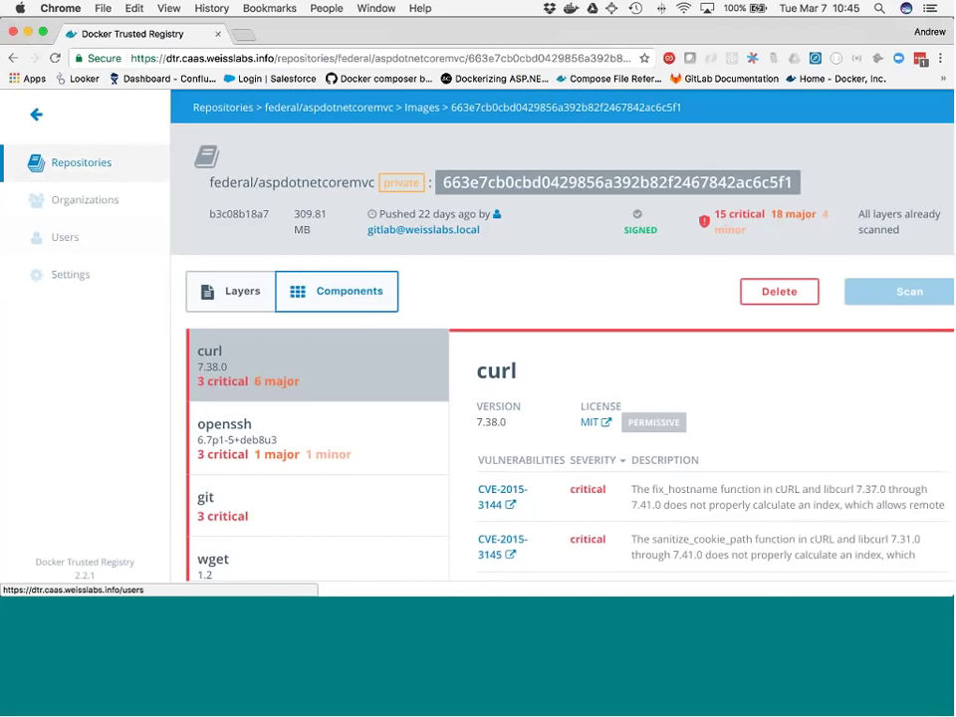
{"action": "left_click", "coordinate": [328, 106]}
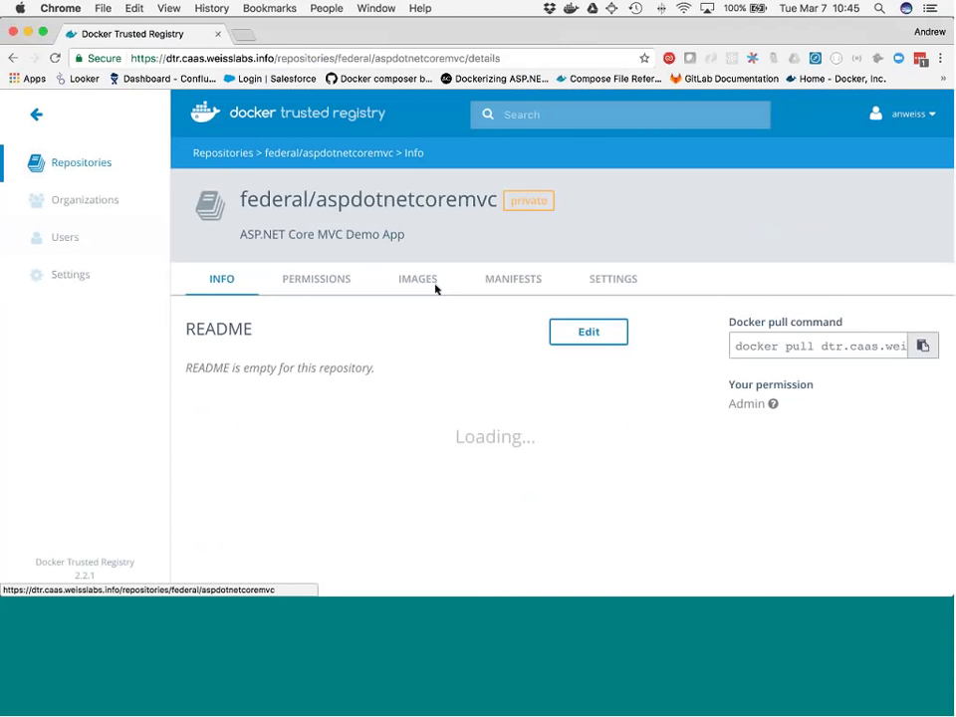
{"action": "left_click", "coordinate": [435, 289]}
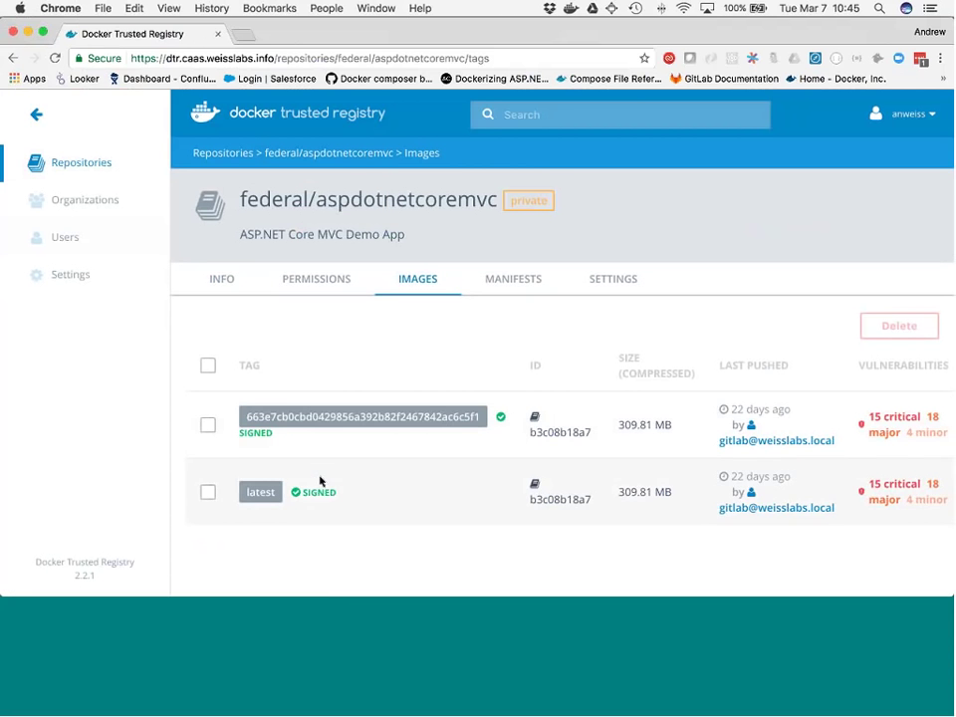
{"action": "double_click", "coordinate": [370, 414]}
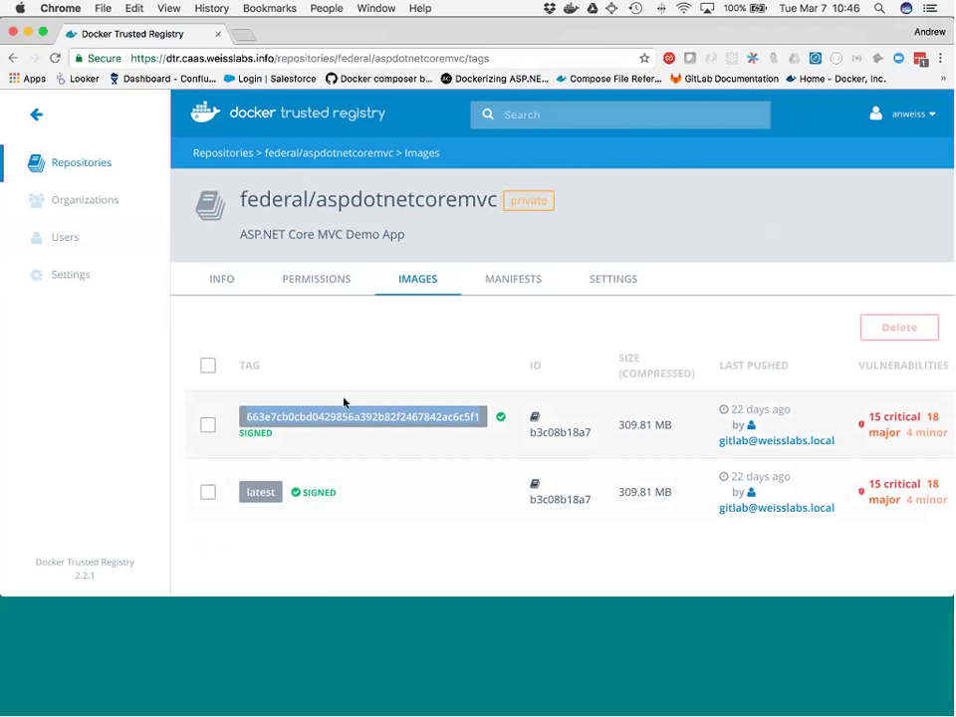
{"action": "left_click", "coordinate": [371, 363]}
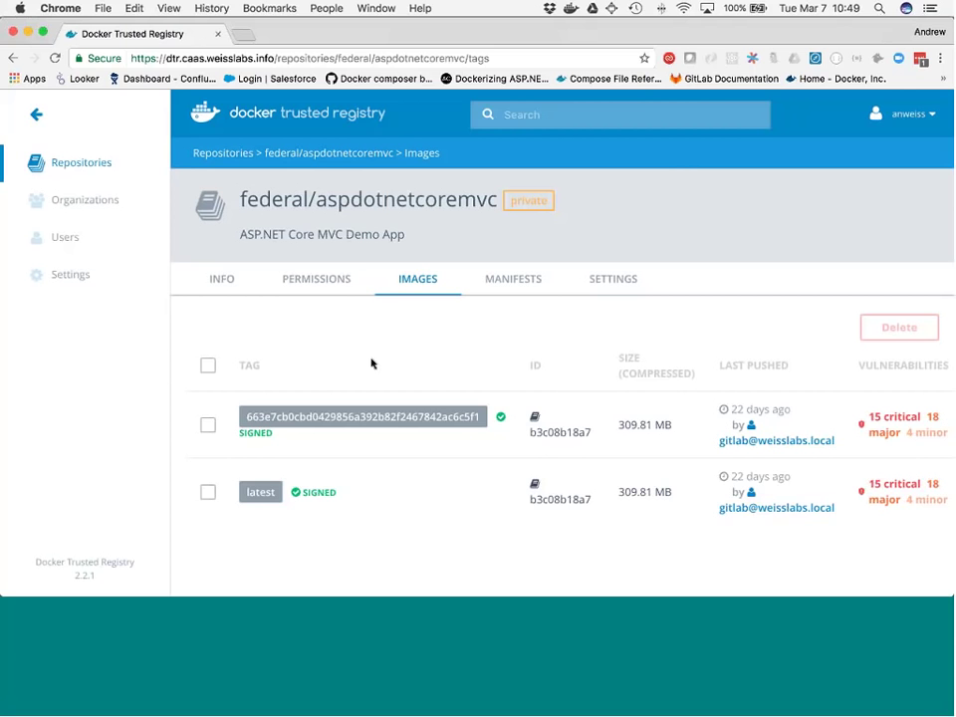
Check the images of the deployed services in Universal Control Plane, and return to the aspdotnetcoremvc image list in Docker Trusted Registry
{"action": "key", "text": "ctrl+Up"}
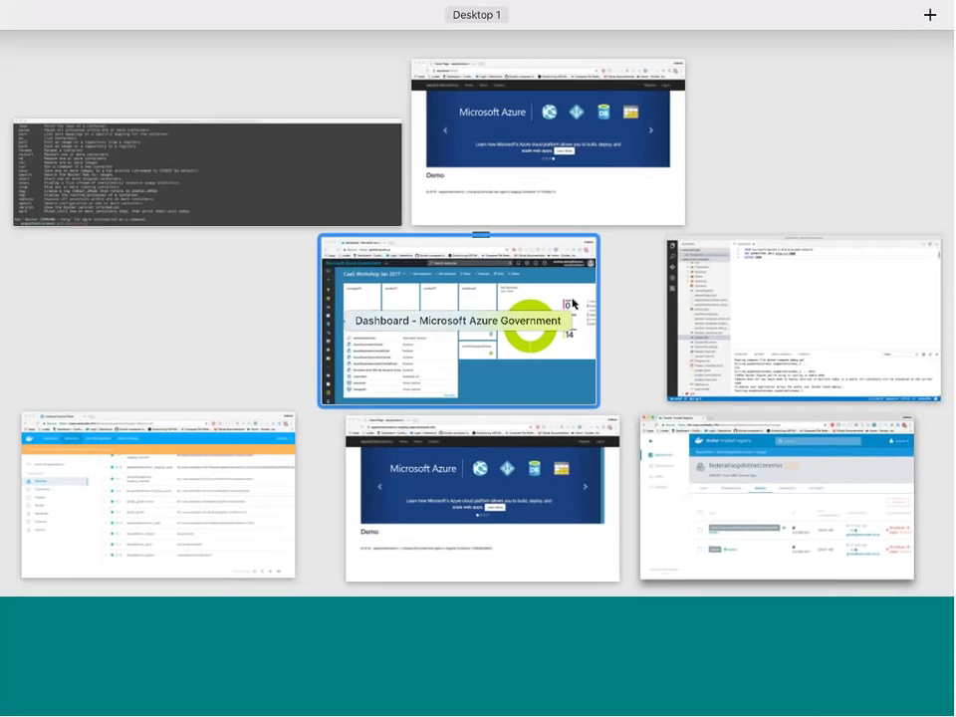
{"action": "left_click", "coordinate": [173, 464]}
{"action": "scroll", "coordinate": [504, 277], "scroll_direction": "down", "scroll_amount": 3}
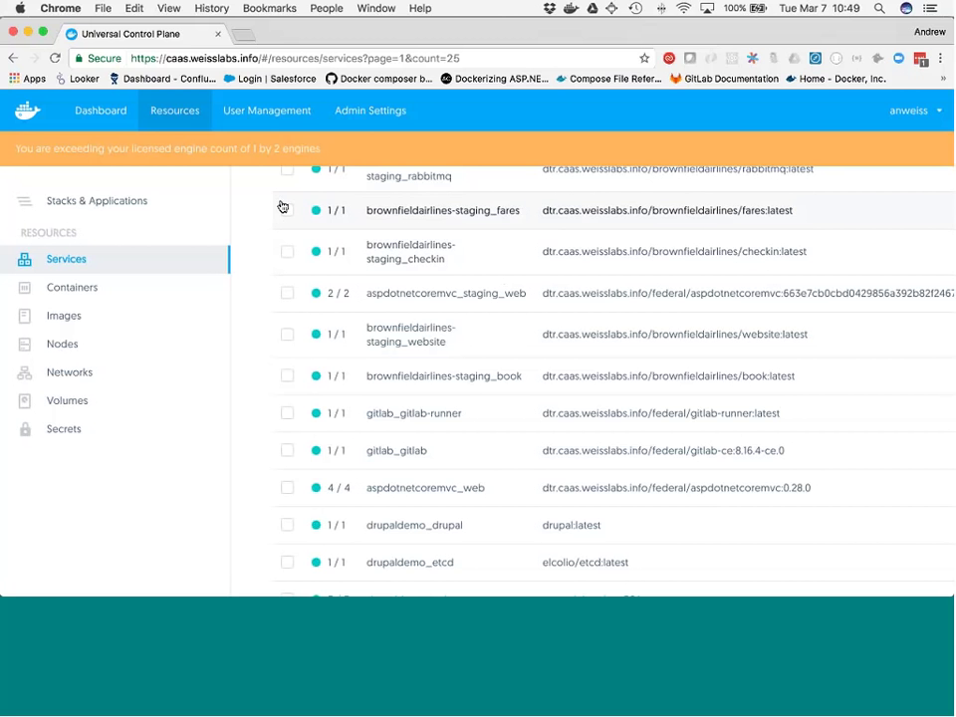
{"action": "key", "text": "ctrl+Up"}
{"action": "left_click", "coordinate": [734, 343]}
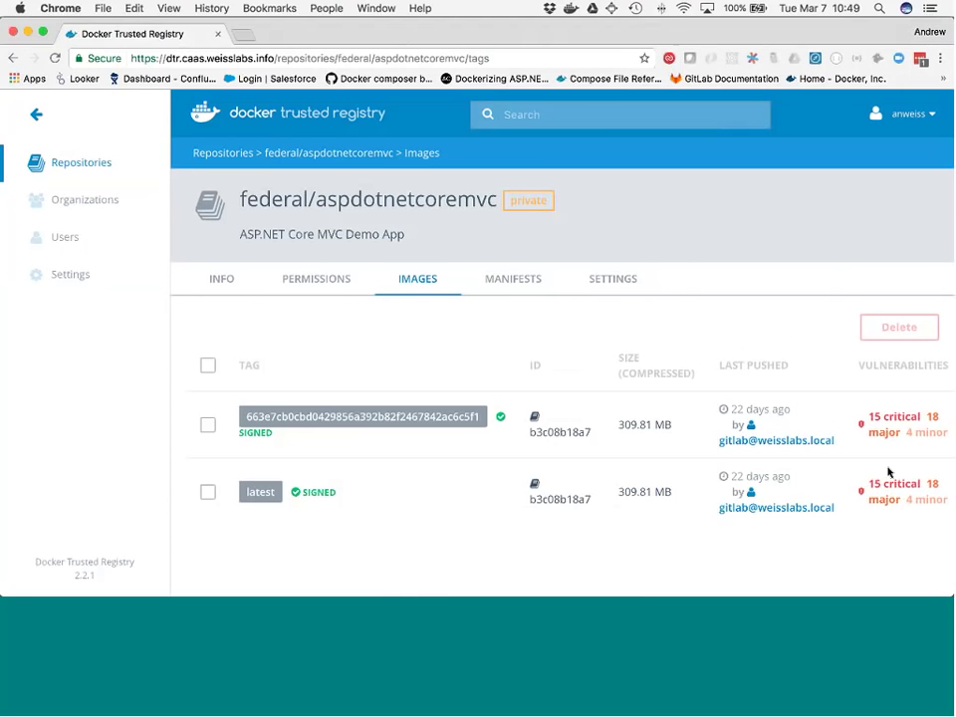